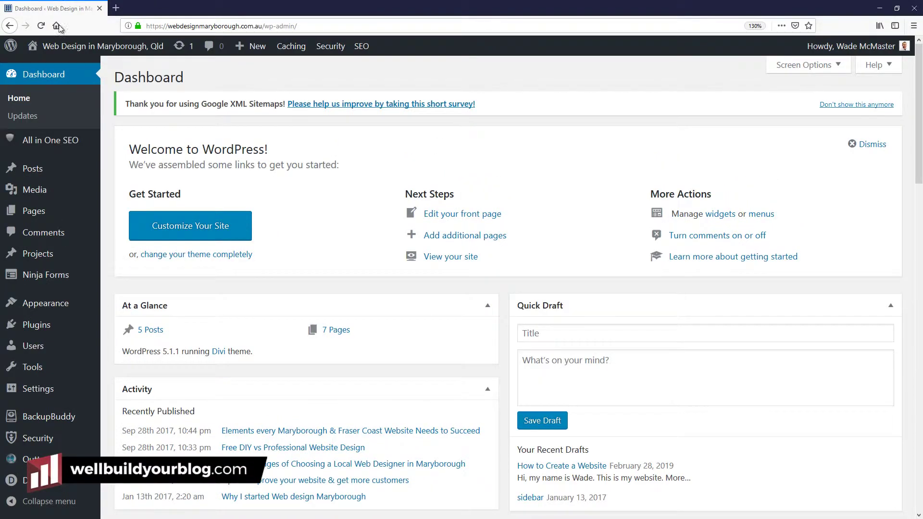
Preview the public site's home page, then return to the admin dashboard.
mouse_move(74, 47)
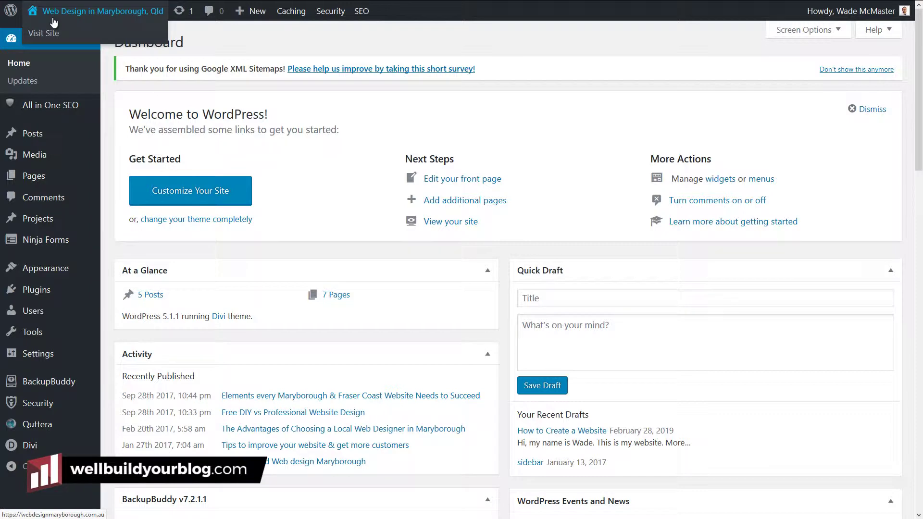
click(53, 19)
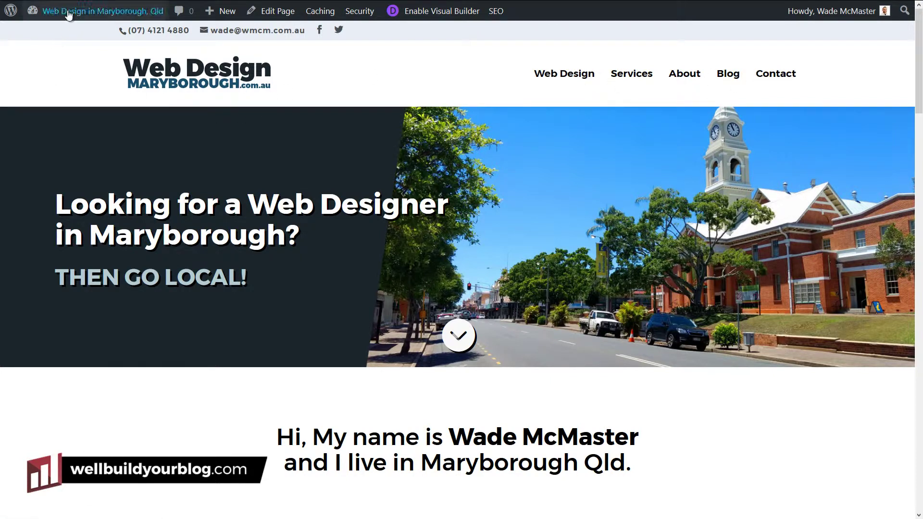
mouse_move(67, 11)
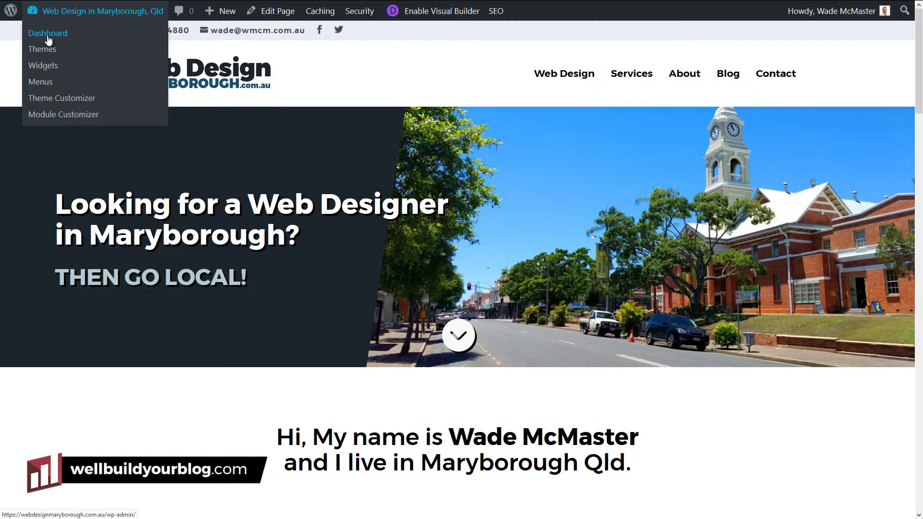
click(101, 54)
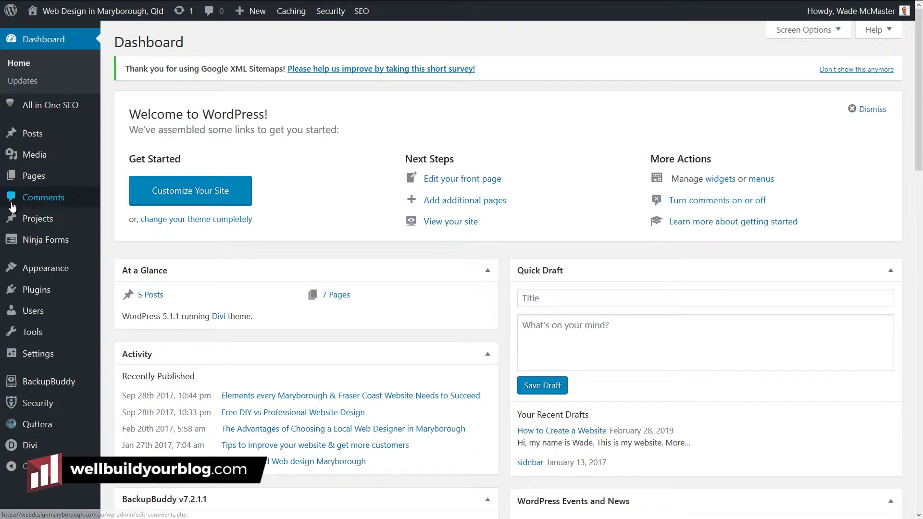
Open Appearance > Menus and review the Default menu's Primary Menu items.
mouse_move(28, 271)
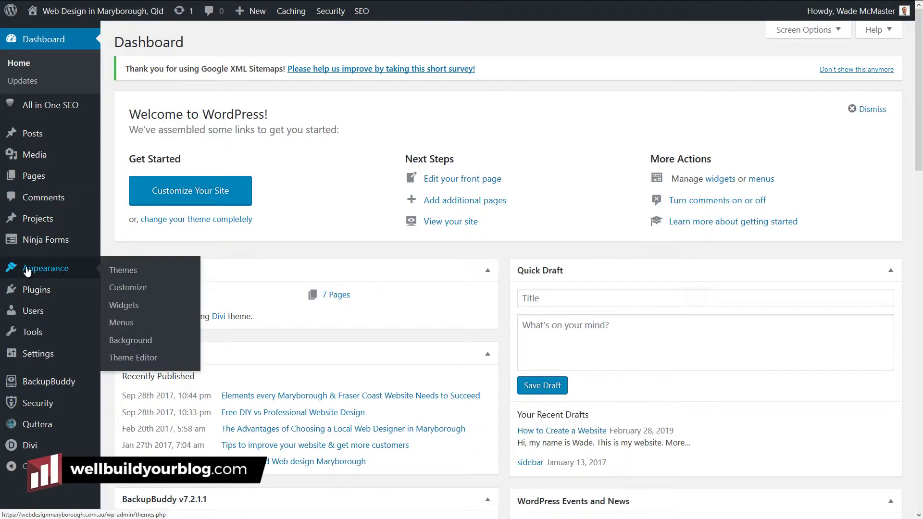
click(121, 326)
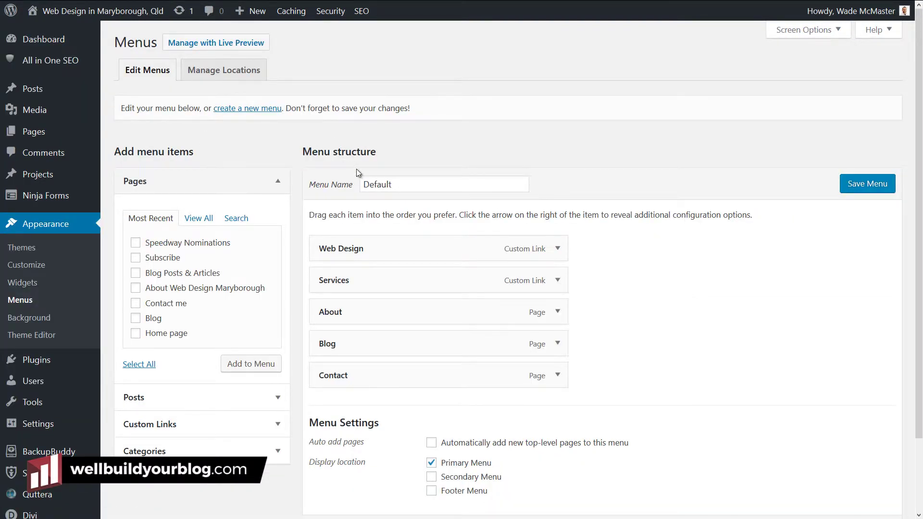
scroll(358, 163, down, 2)
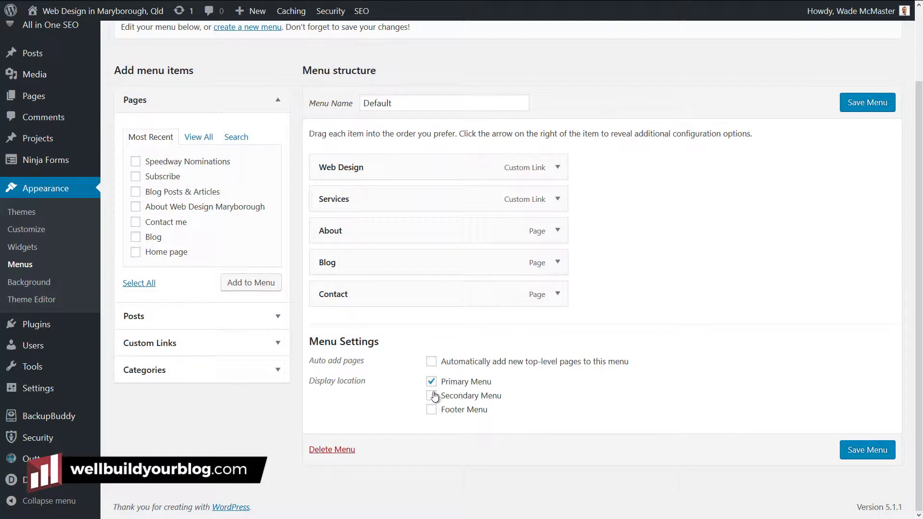
scroll(415, 211, up, 2)
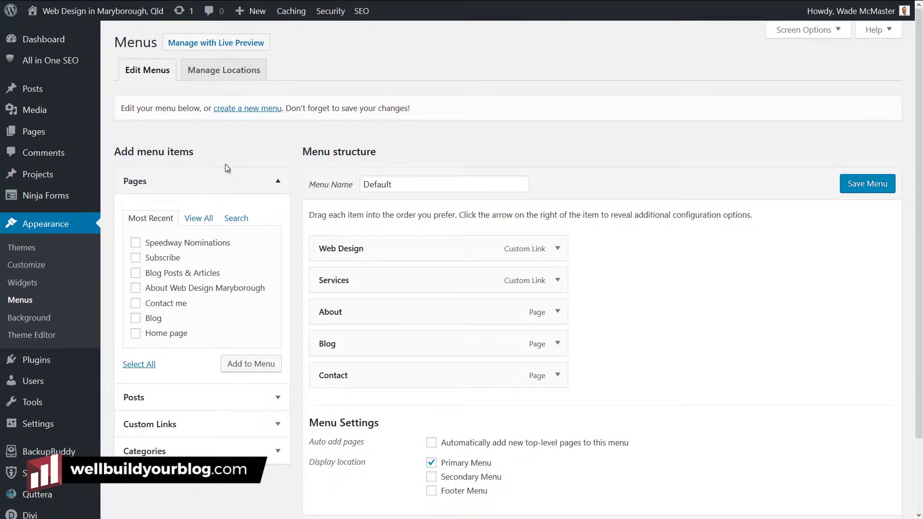
Create an empty menu named 'Main Menu' from the Menus screen.
click(250, 114)
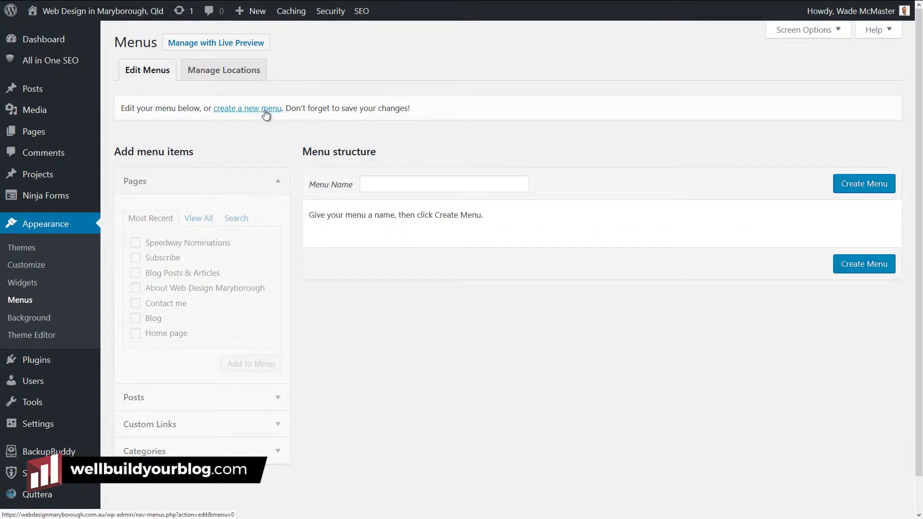
click(405, 180)
text(Main)
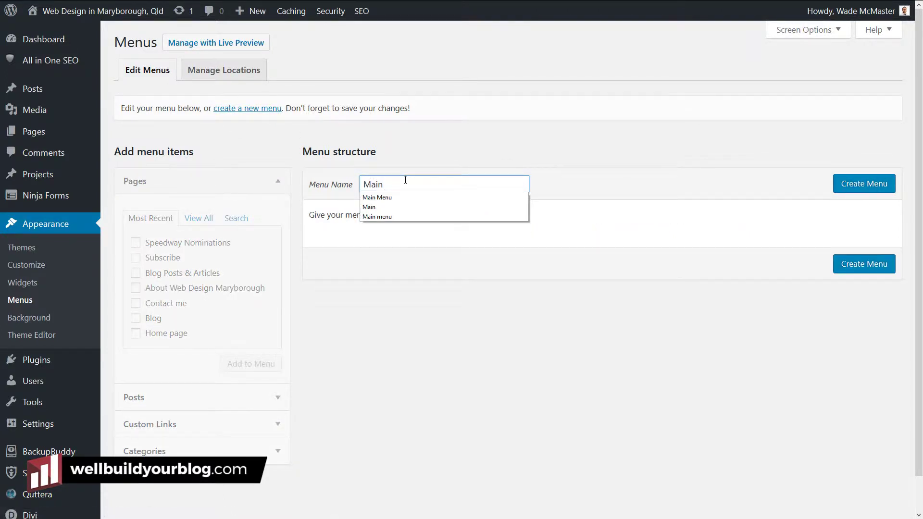
text( Menu)
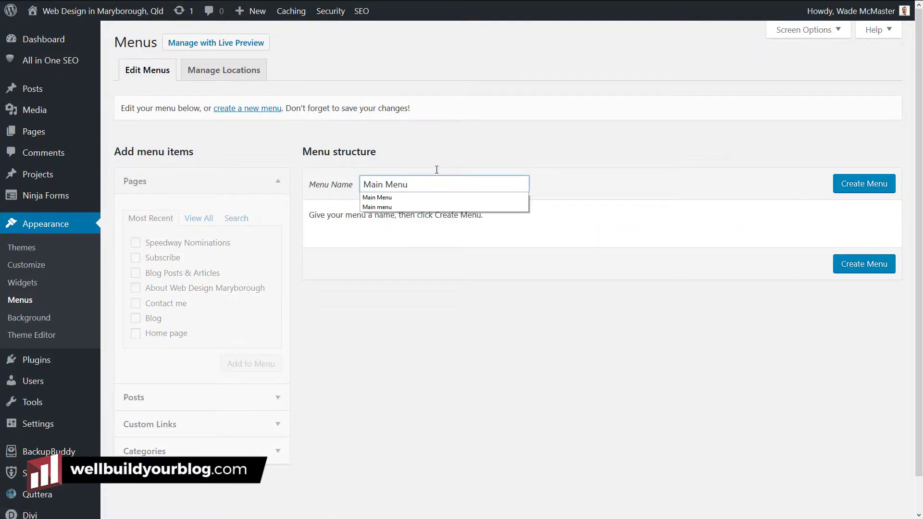
click(860, 185)
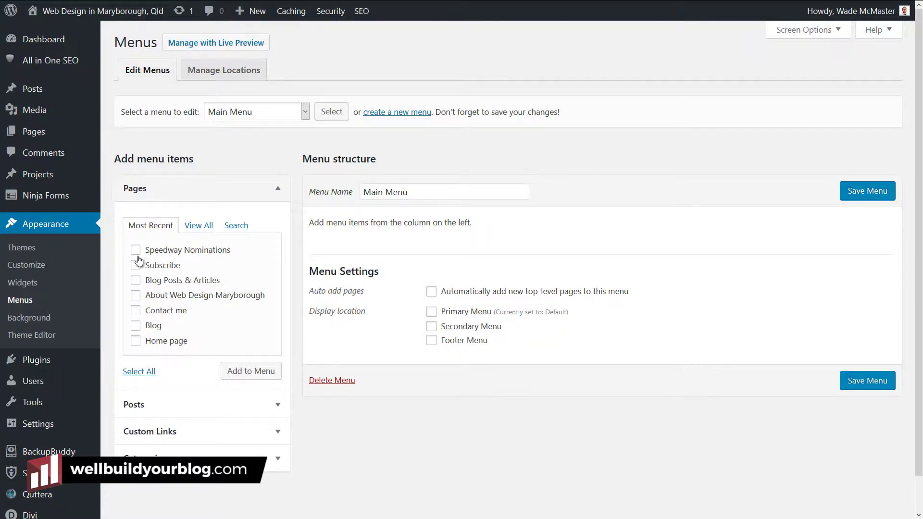
Add the About Web Design Maryborough, Contact me and Blog pages to Main Menu.
click(136, 295)
click(136, 310)
click(135, 325)
click(268, 375)
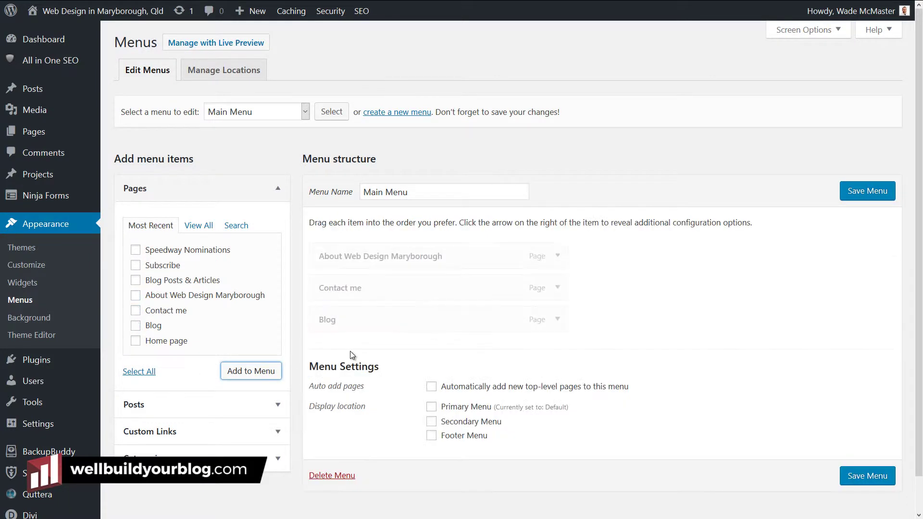
Add the Fraser Coast website post from the recent posts list to Main Menu.
scroll(264, 383, down, 1)
click(276, 370)
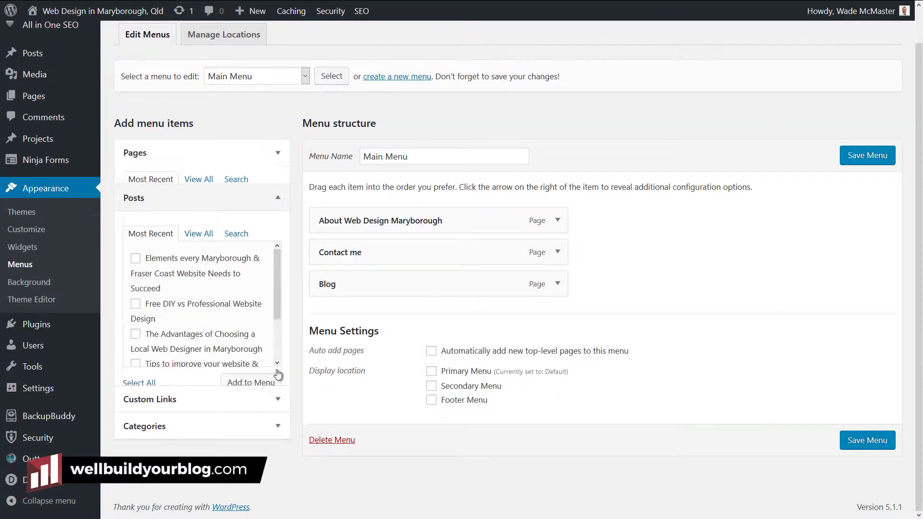
click(136, 241)
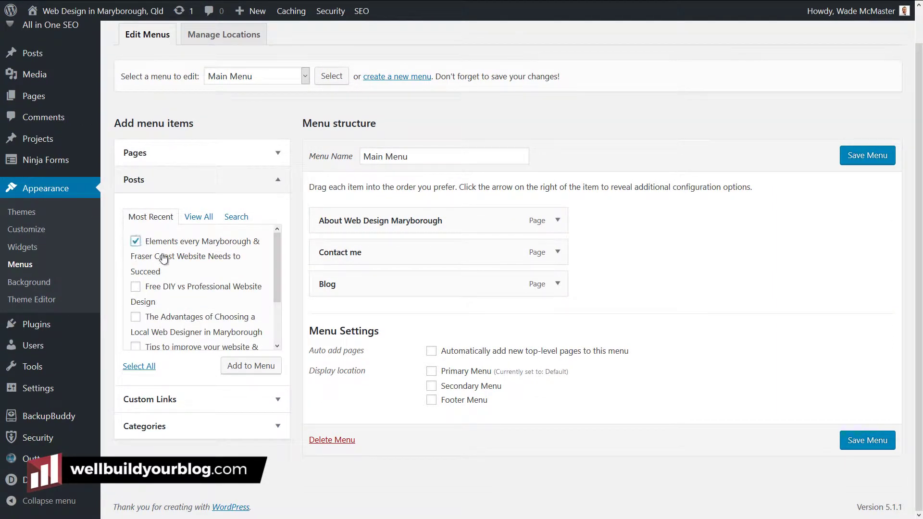
click(258, 371)
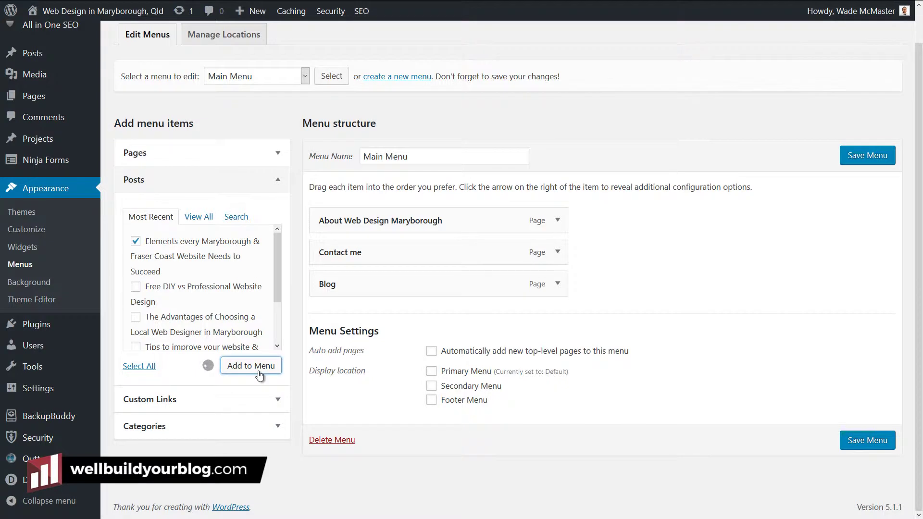
click(269, 425)
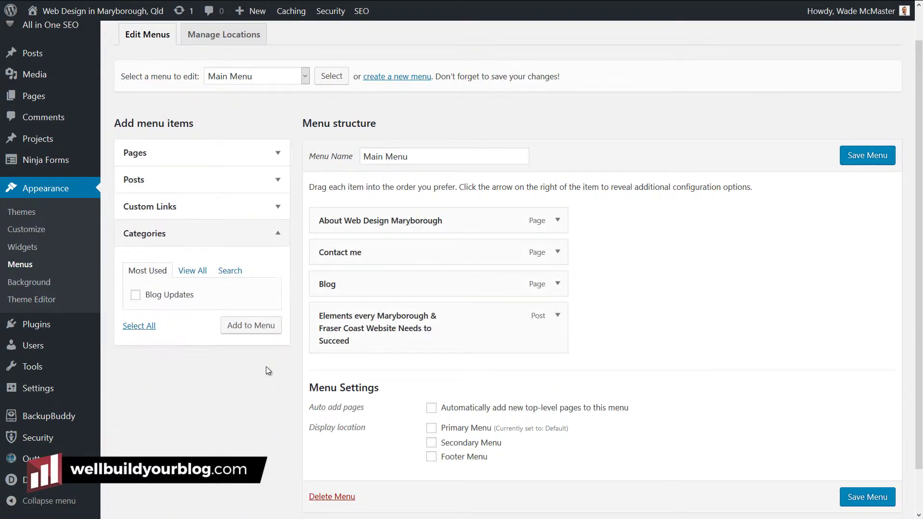
click(212, 207)
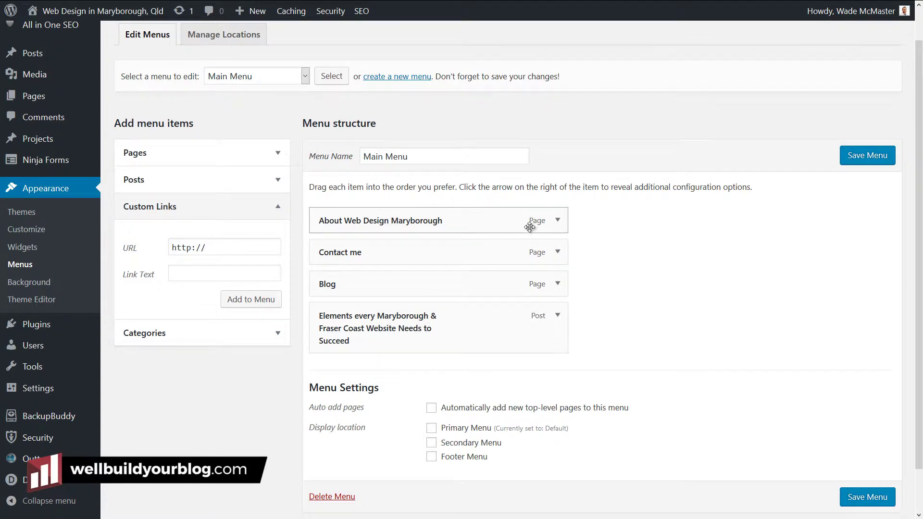
Set Main Menu's display location to Secondary Menu, save it, and return to the editor.
click(559, 222)
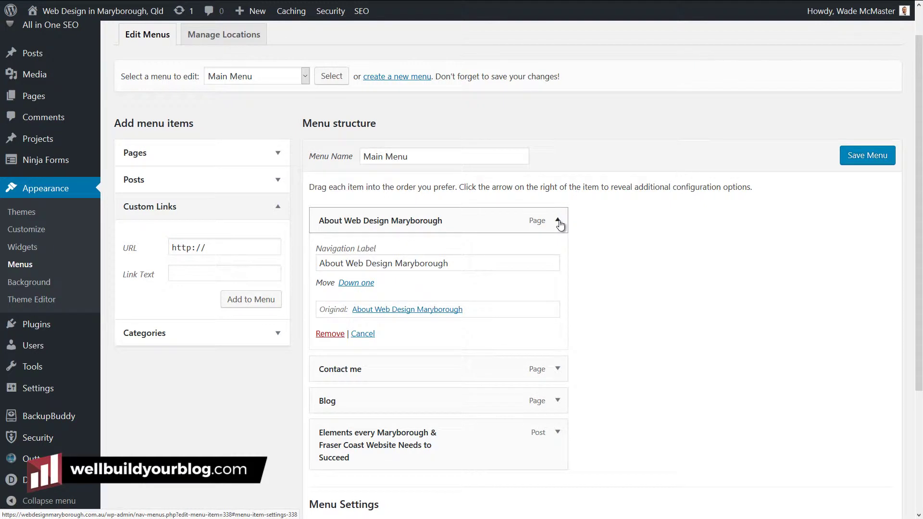
click(559, 221)
click(432, 443)
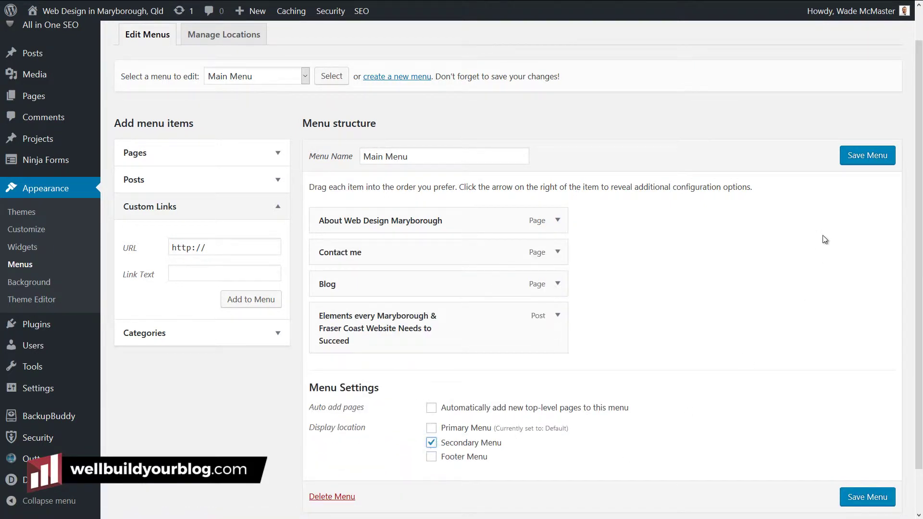
click(868, 157)
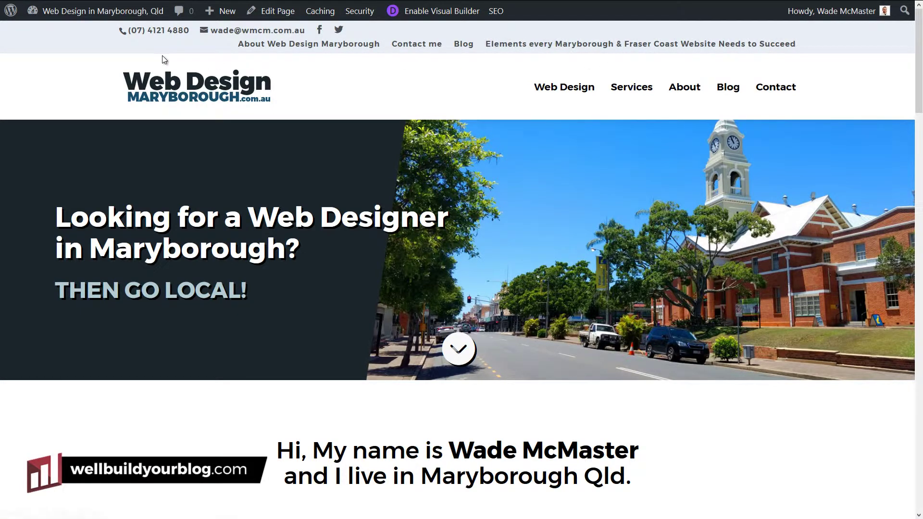
key(ctrl+Tab)
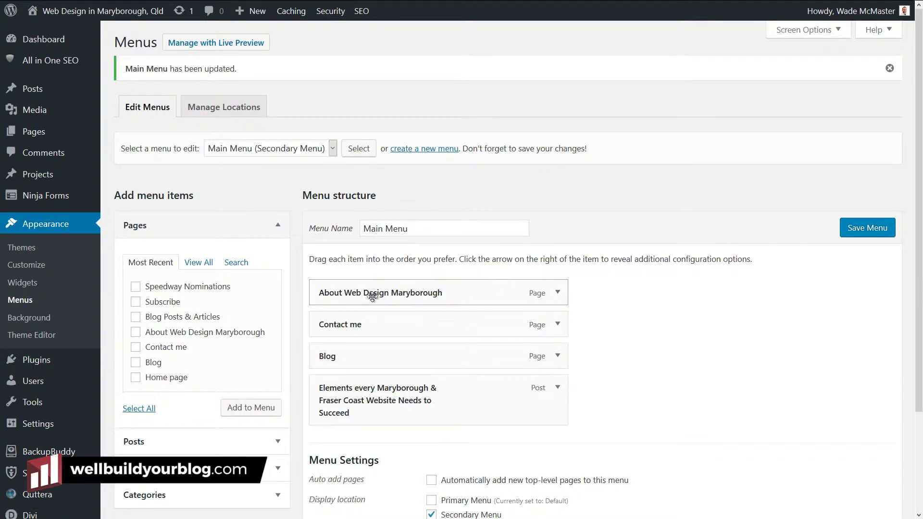
Relabel the first menu item 'About' and the Fraser Coast post item 'Website Success'.
click(557, 292)
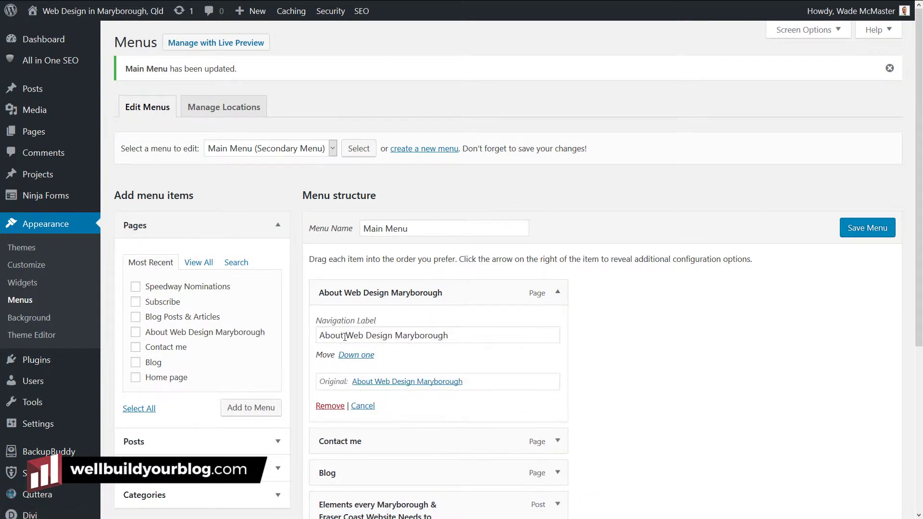
triple_click(552, 335)
text(About)
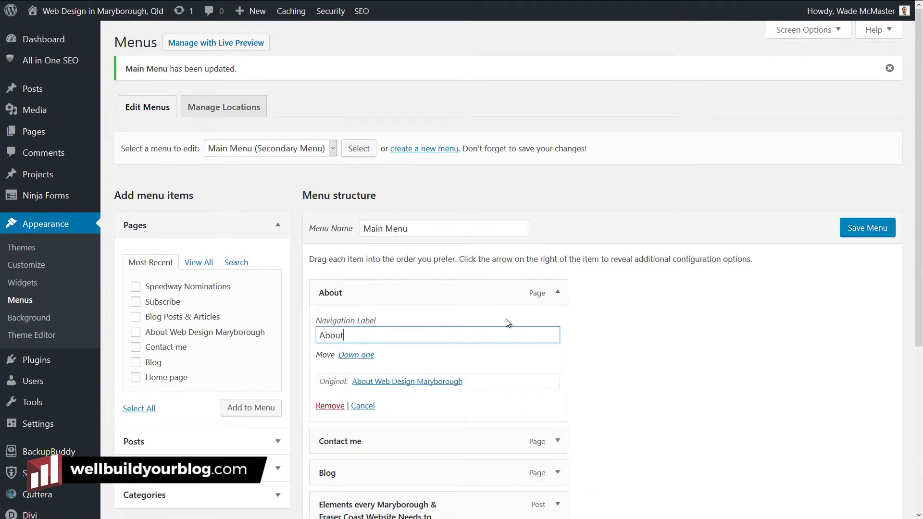
scroll(640, 337, down, 5)
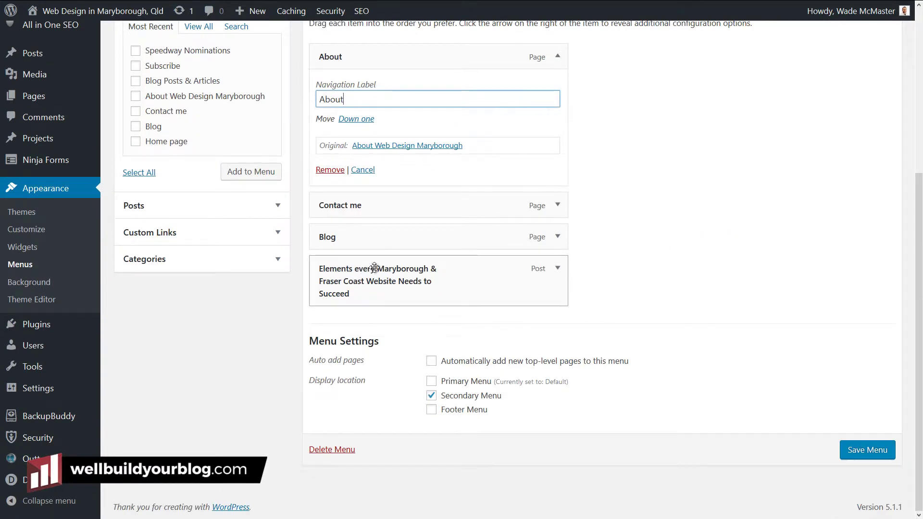
click(557, 268)
drag(319, 335, 802, 338)
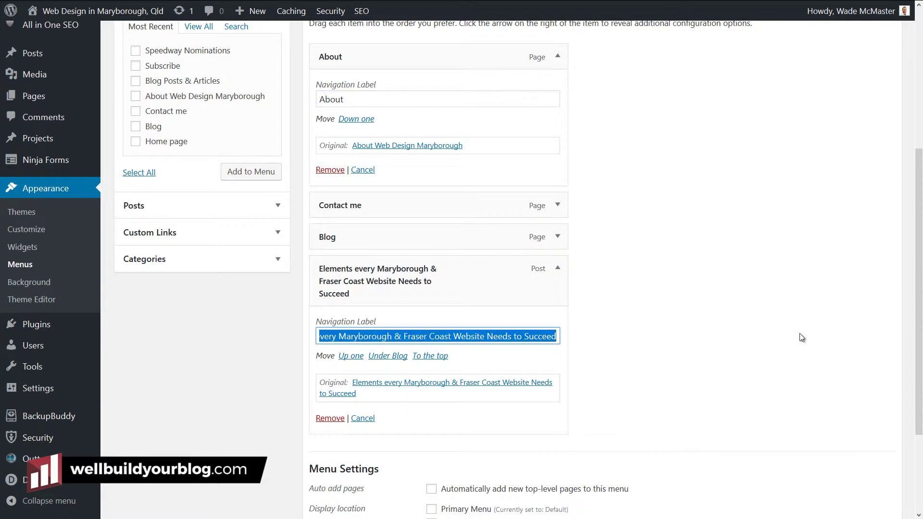
text(Website Success)
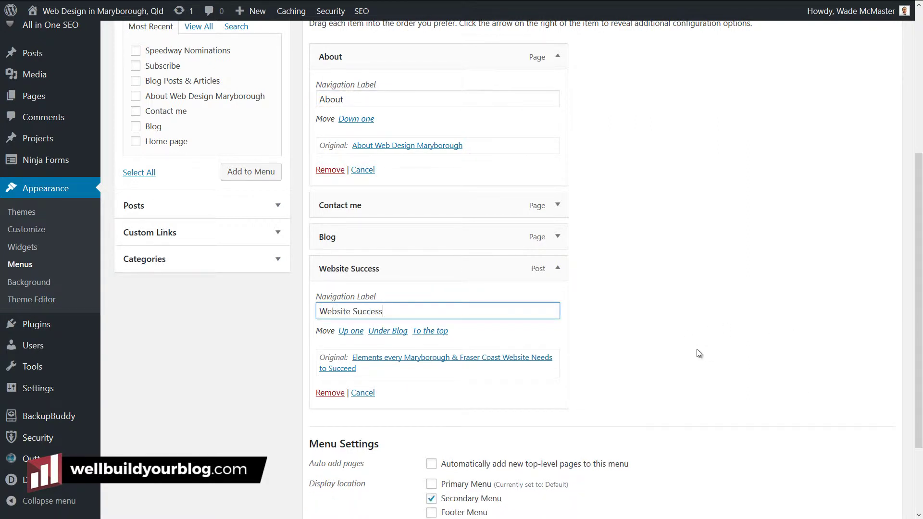
key(Return)
Save Main Menu to store the About and Website Success labels.
click(848, 235)
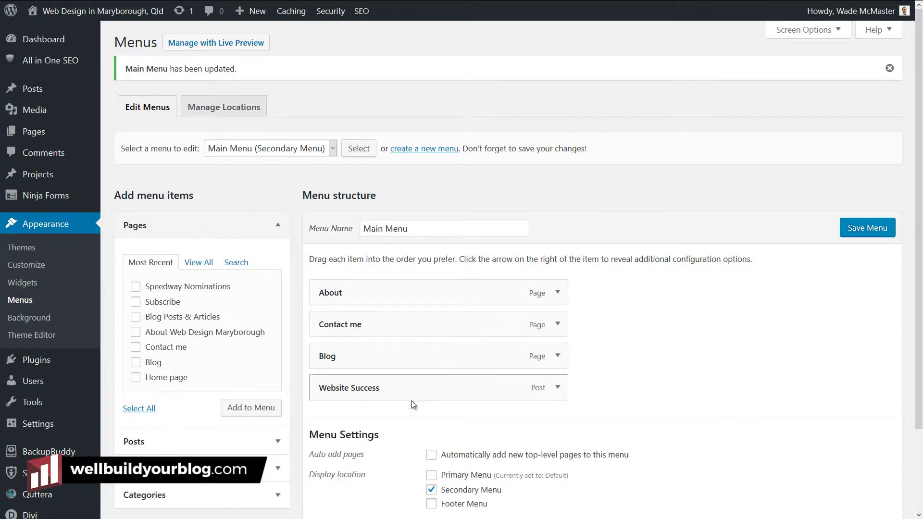
Move Contact me to the end, add the Home page, and nest it under About.
drag(404, 325, 404, 390)
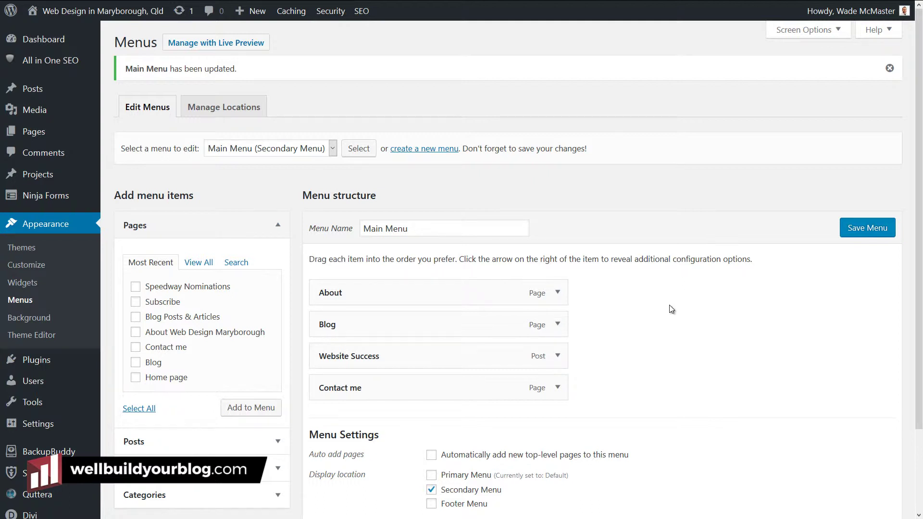
click(136, 378)
click(235, 410)
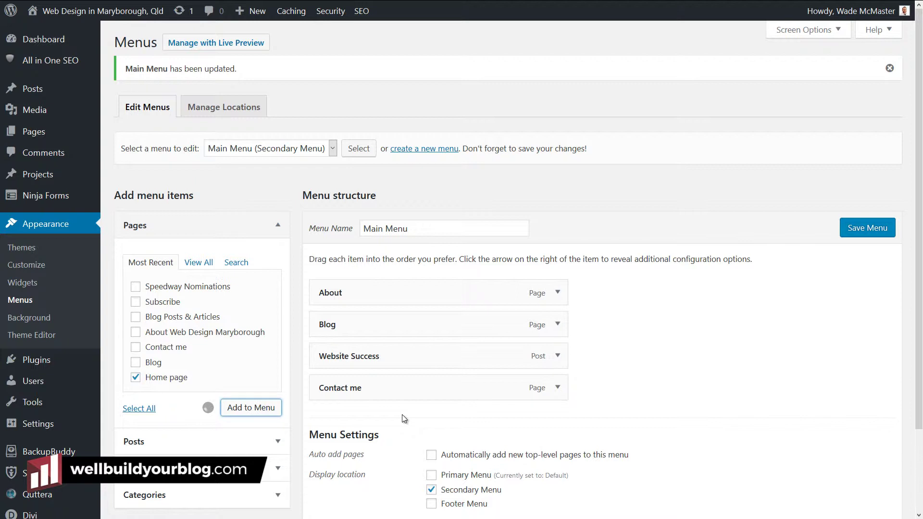
drag(402, 416, 406, 327)
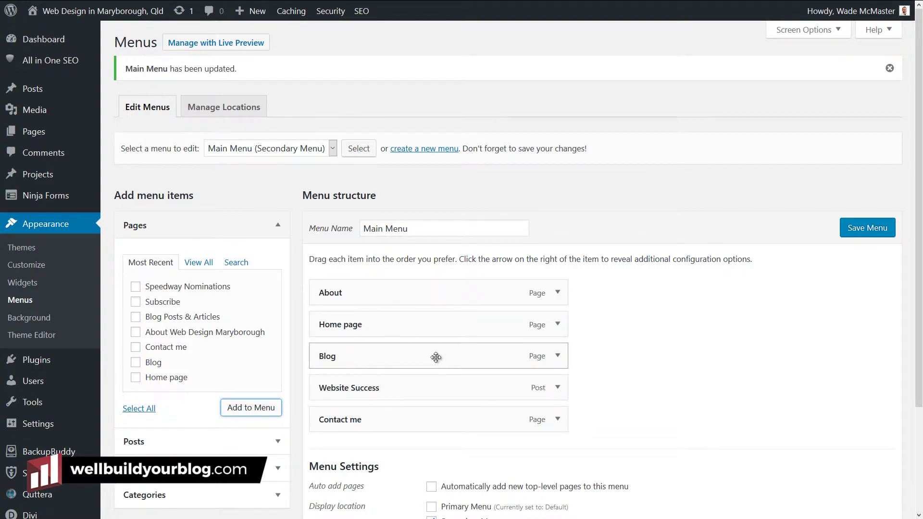
drag(336, 327, 356, 326)
Nest Blog as a sub item under About and save Main Menu.
drag(328, 360, 350, 358)
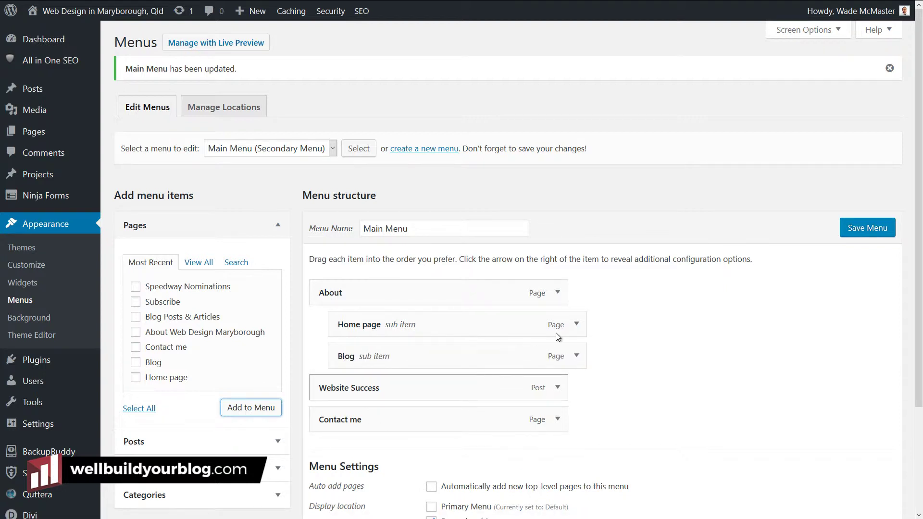
click(869, 231)
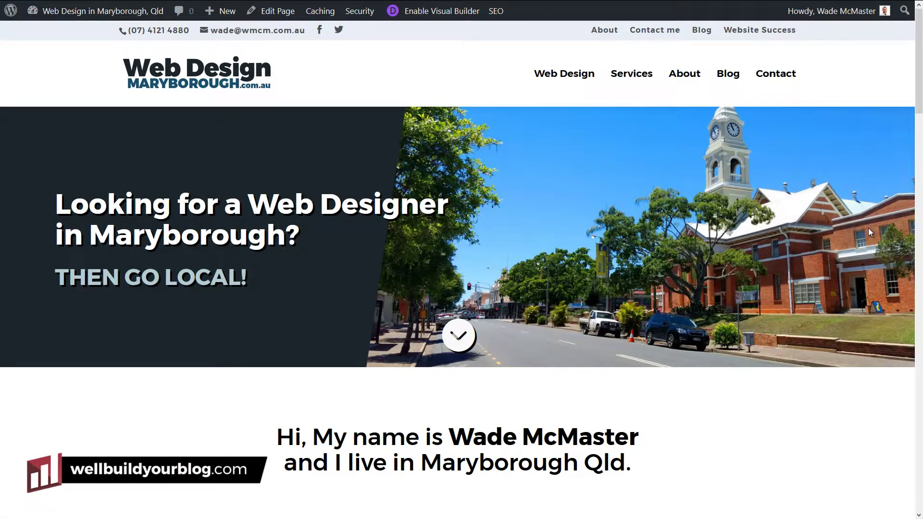
Reload the live site and check the About submenu in the top bar.
key(F5)
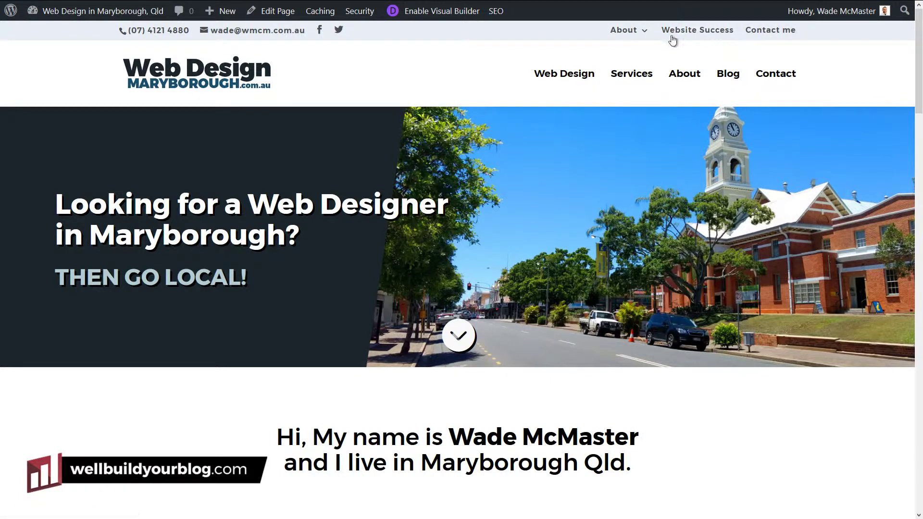
mouse_move(644, 38)
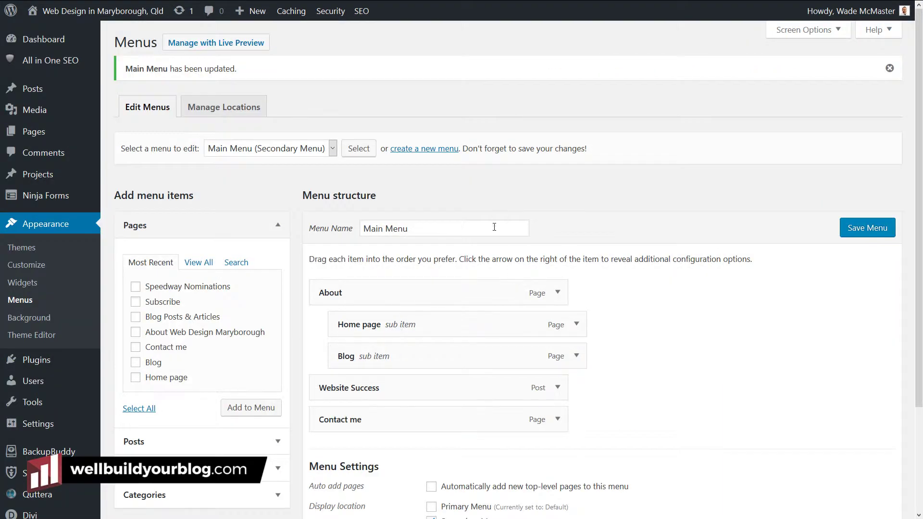
Add a custom link with the Facebook profile URL and text 'Find me on Facebook' to Main Menu.
scroll(494, 227, down, 3)
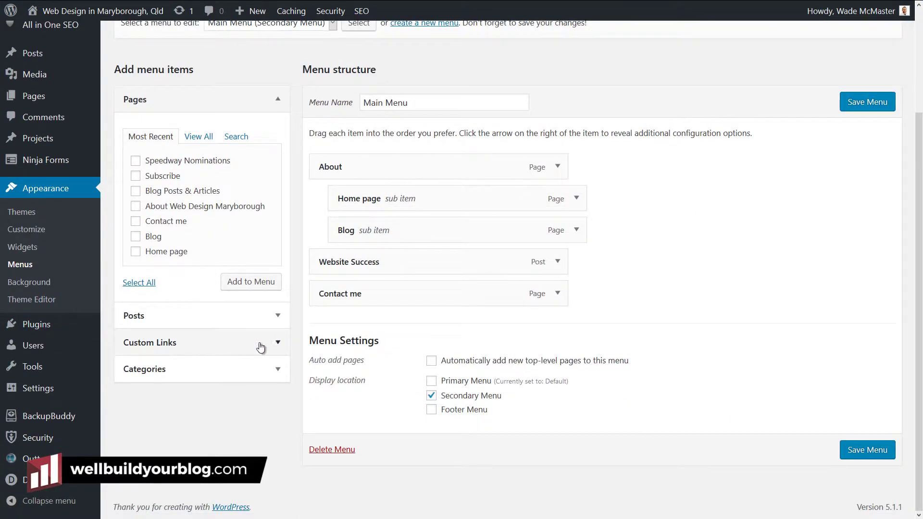
click(276, 342)
click(208, 195)
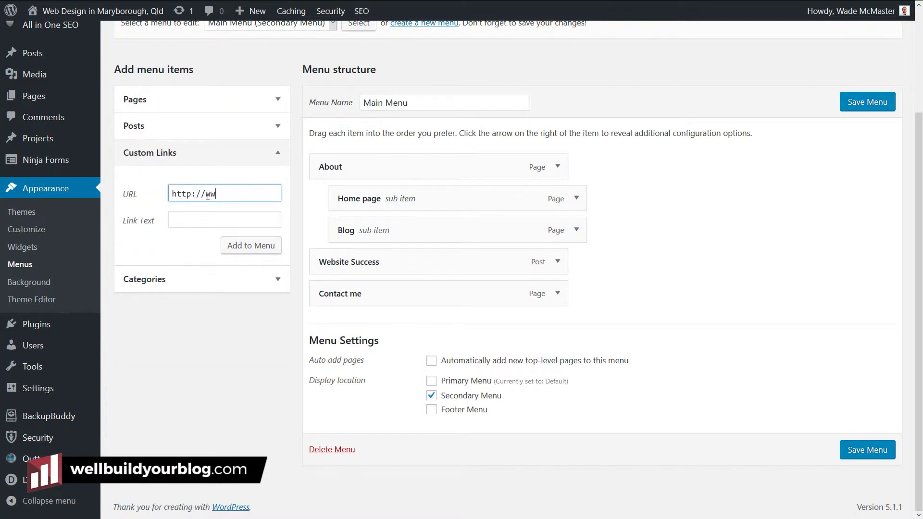
text(www.facebook.com)
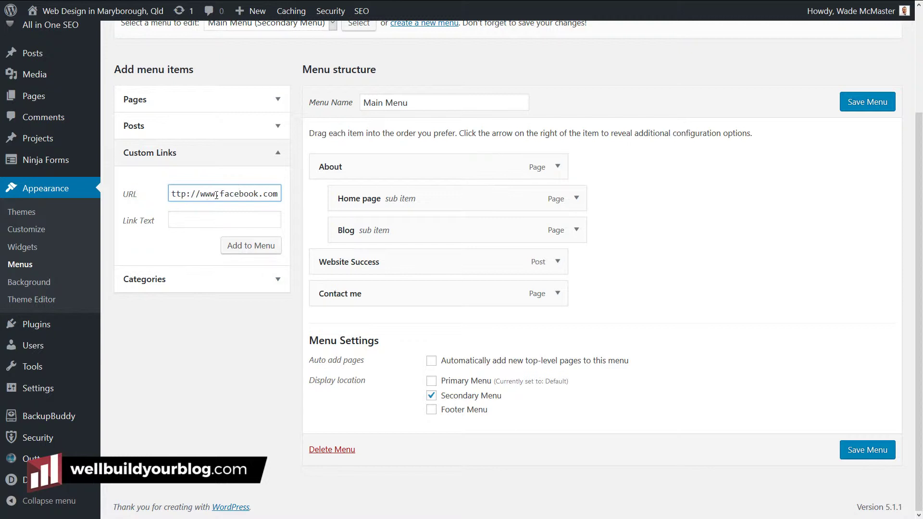
text(/wadelmcmaster)
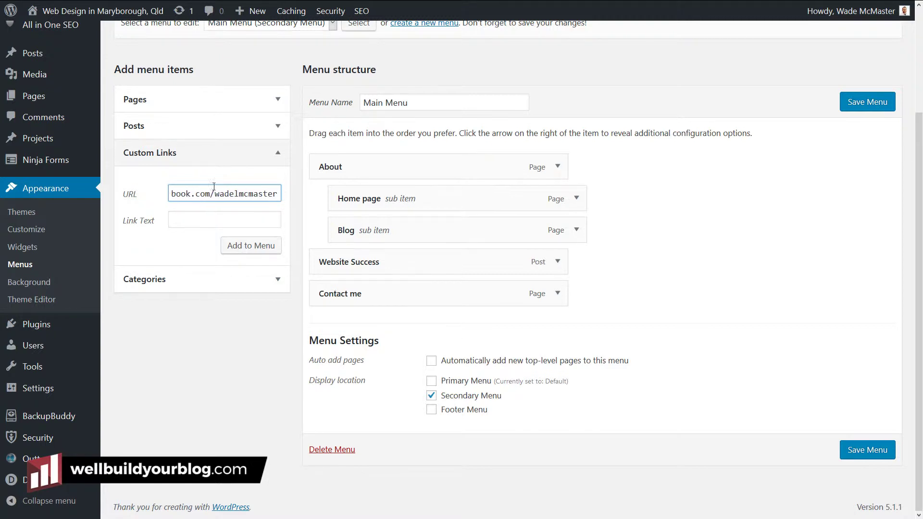
click(174, 215)
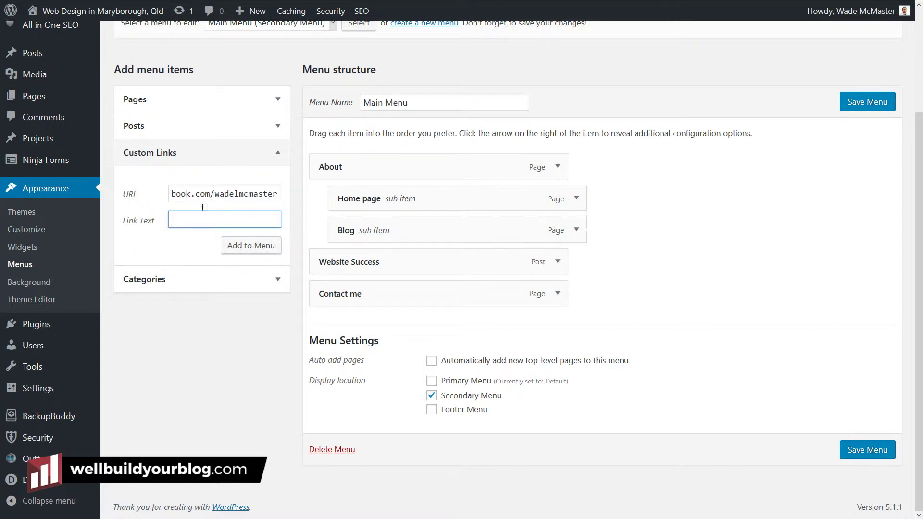
text(Find me on Facebook)
click(226, 248)
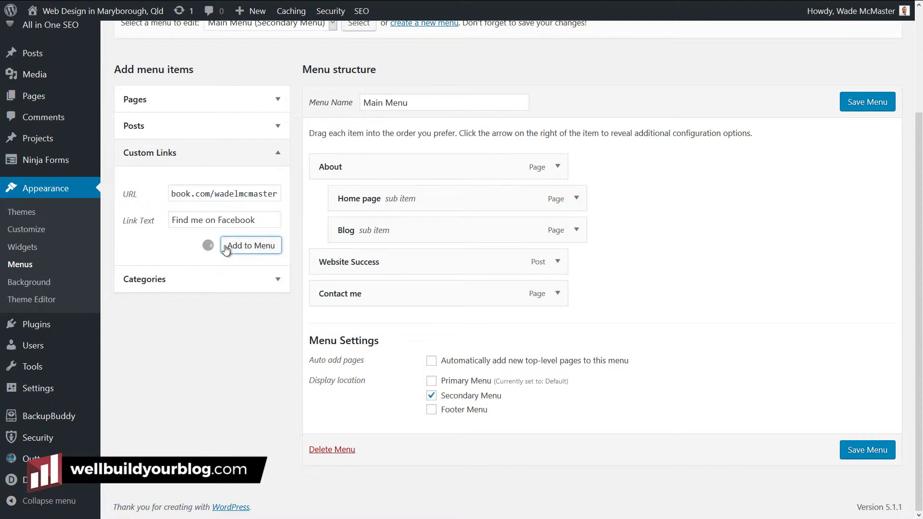
Move Find me on Facebook to the top, then remove About, Home page, Blog, Website Success and Contact me.
drag(369, 328, 363, 160)
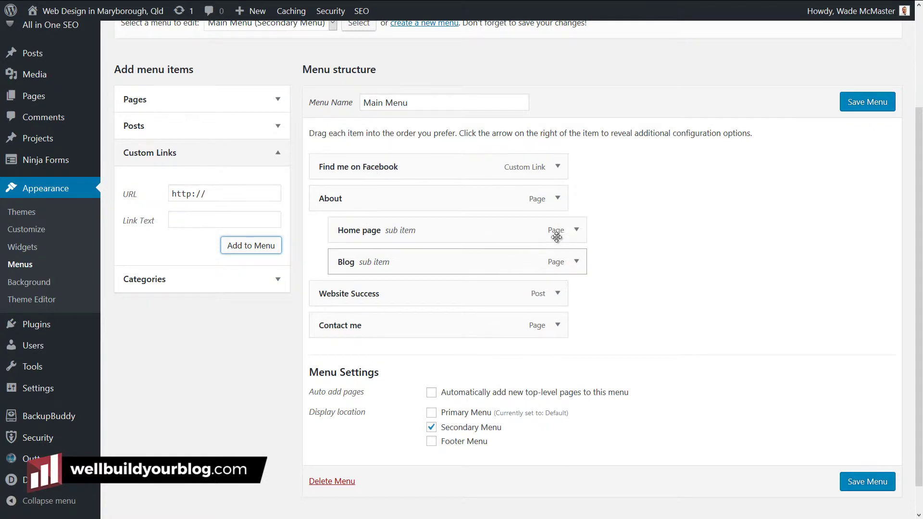
click(559, 204)
click(381, 368)
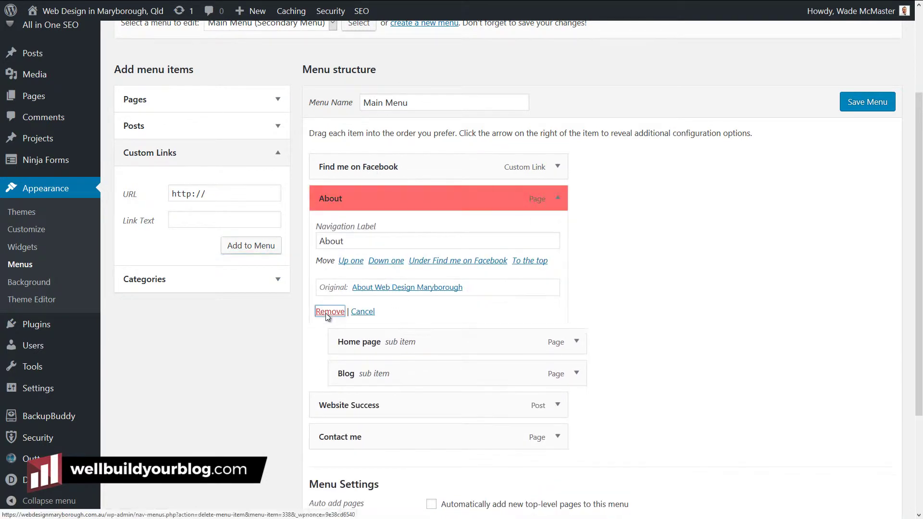
click(557, 198)
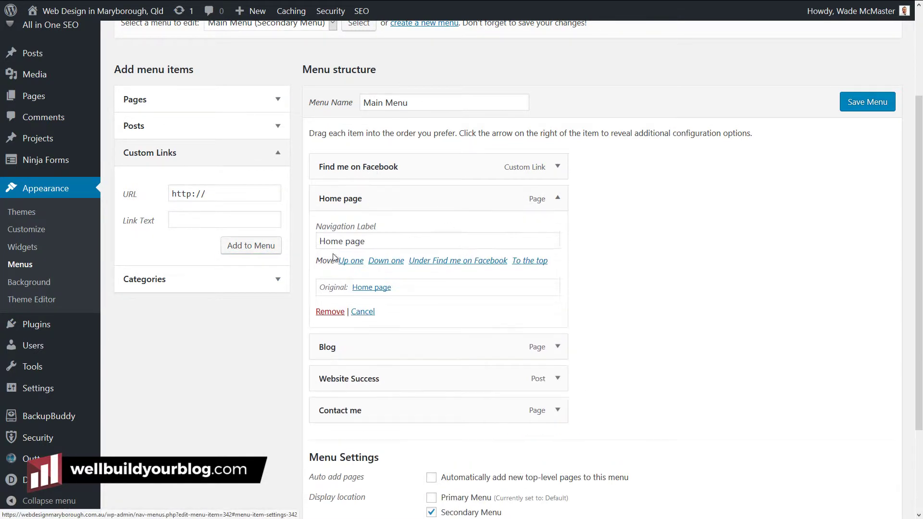
click(330, 312)
click(556, 230)
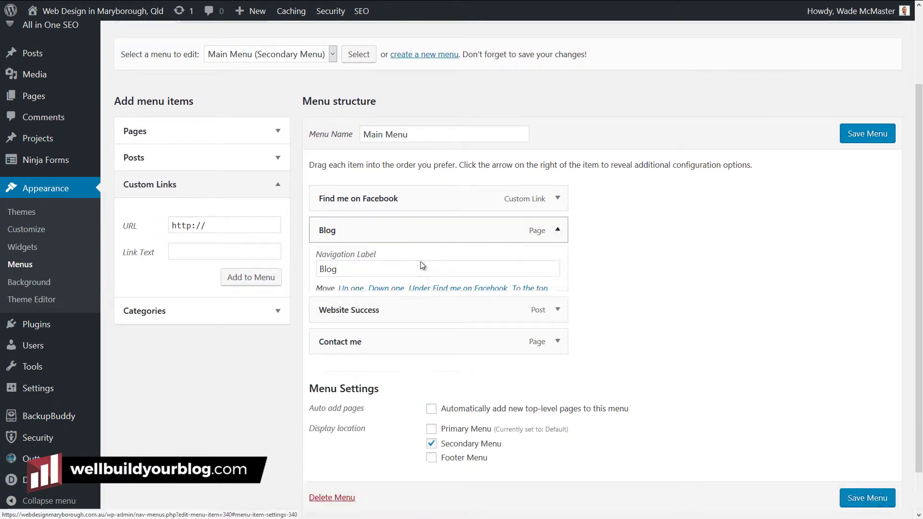
click(330, 343)
click(558, 261)
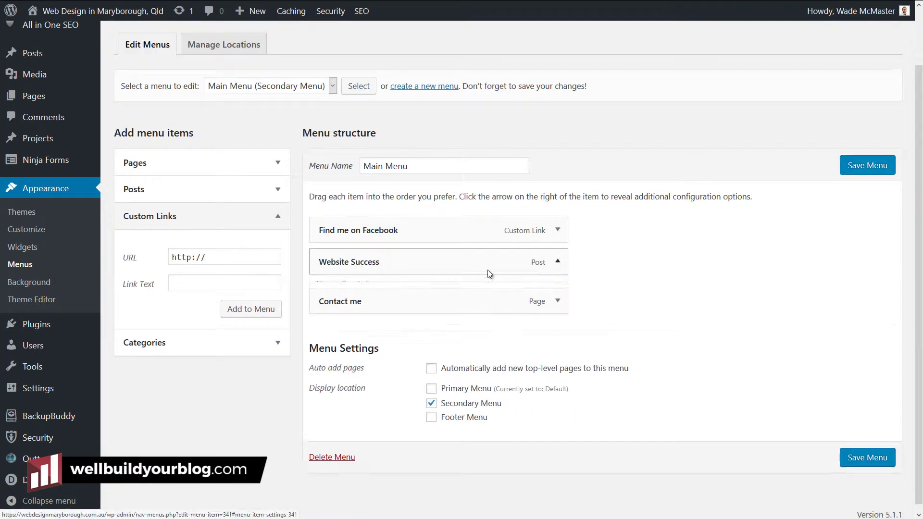
click(330, 386)
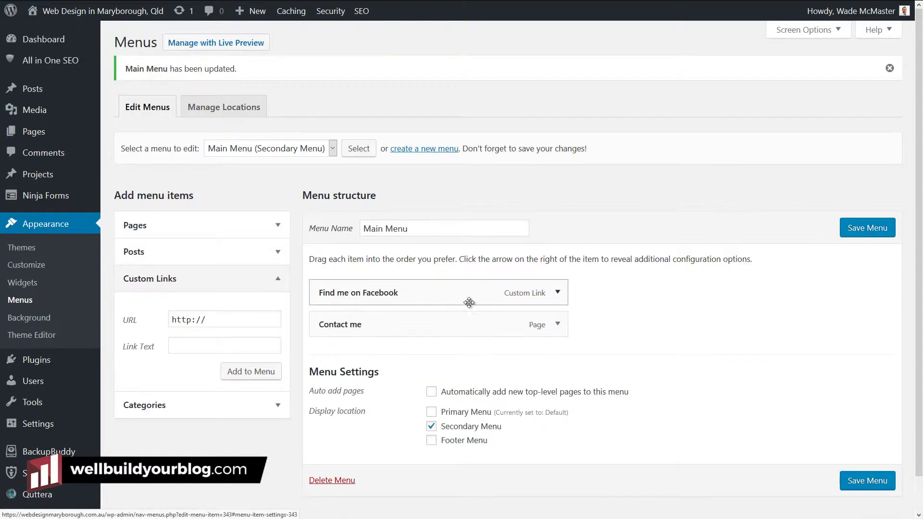
click(557, 324)
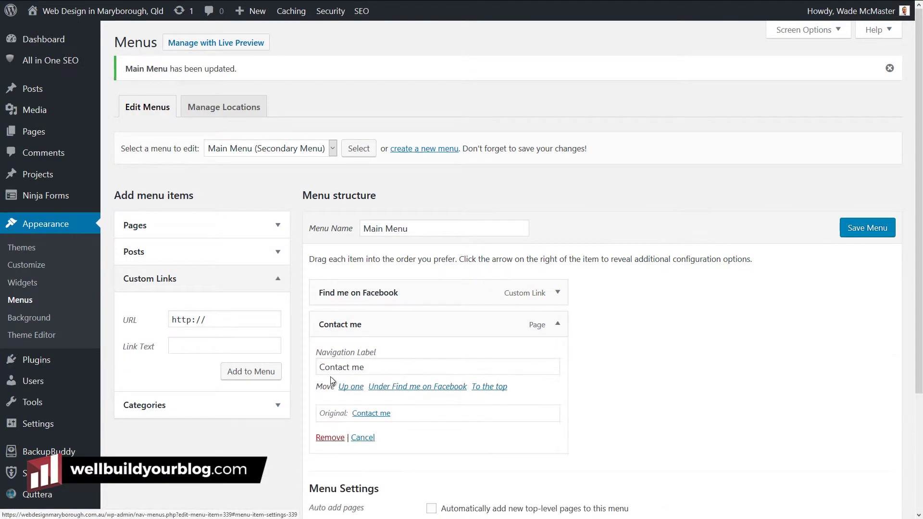
click(329, 437)
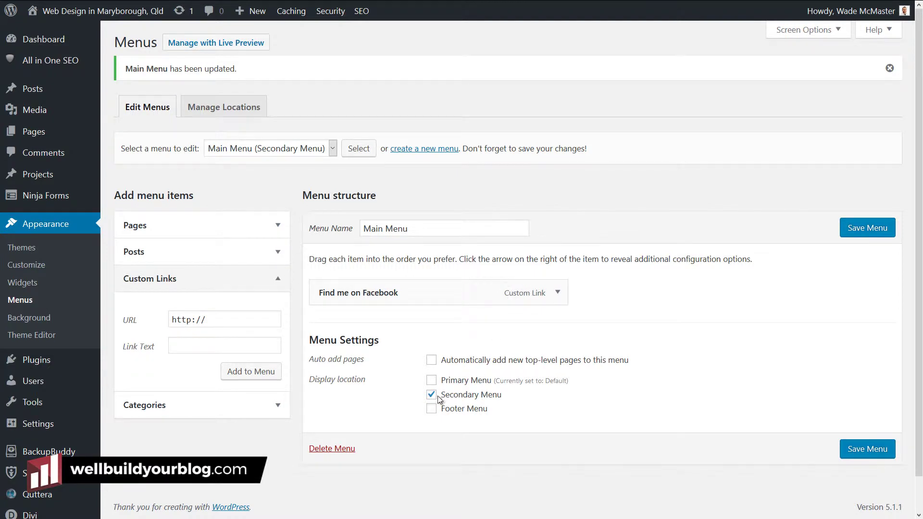
Save the Main Menu and follow the top bar's Find me on Facebook link.
click(852, 229)
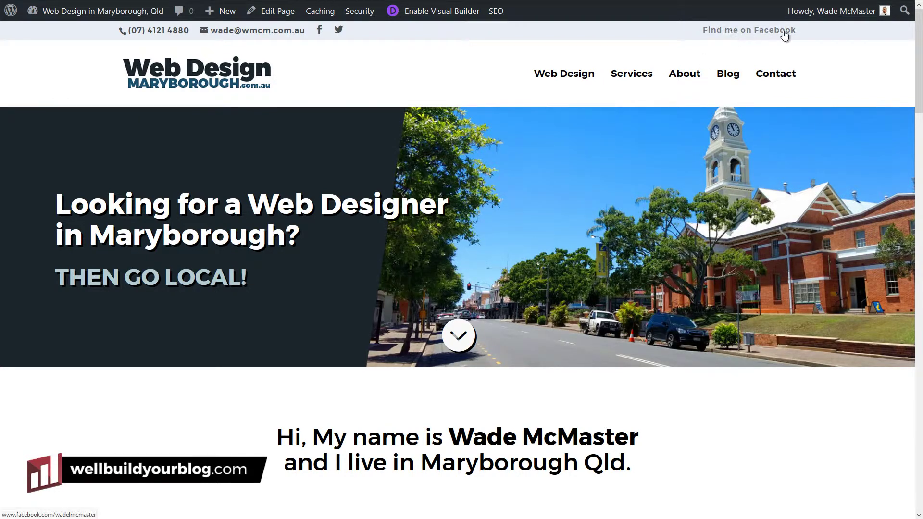
click(725, 30)
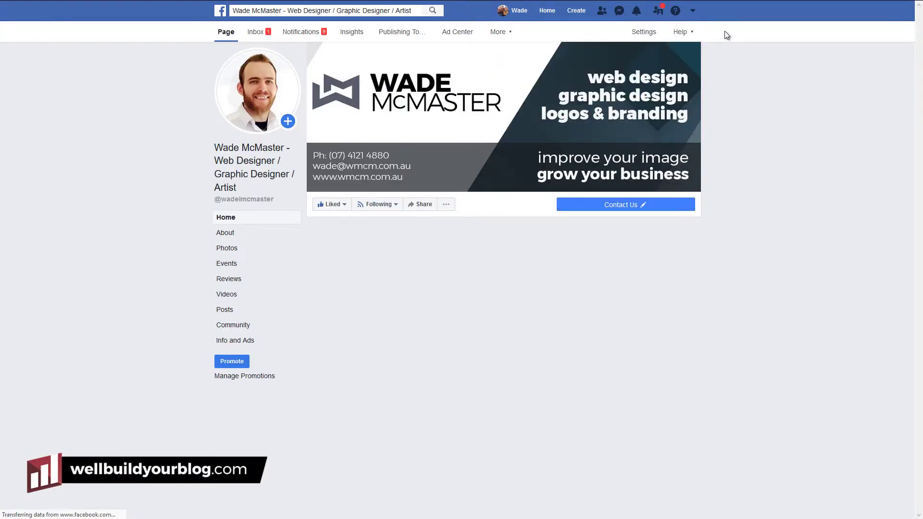
Close the Facebook page to return to the web design site.
key(ctrl+w)
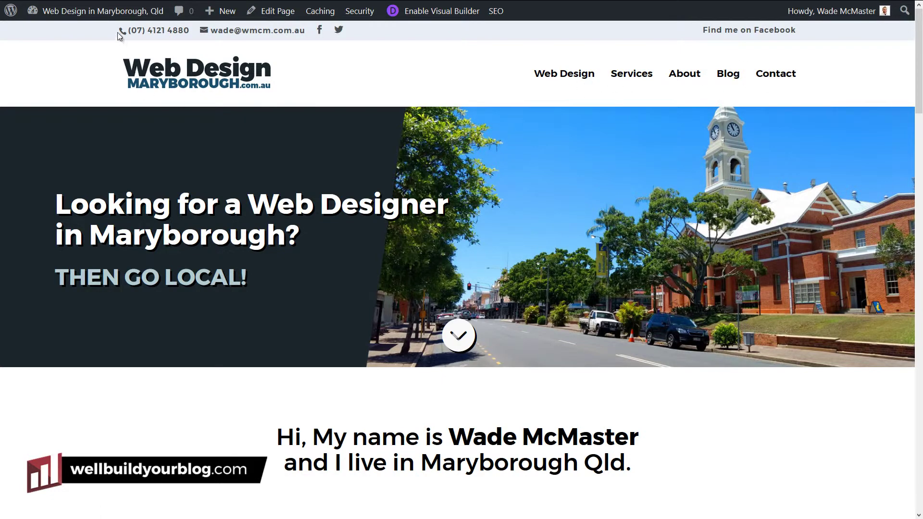
mouse_move(95, 7)
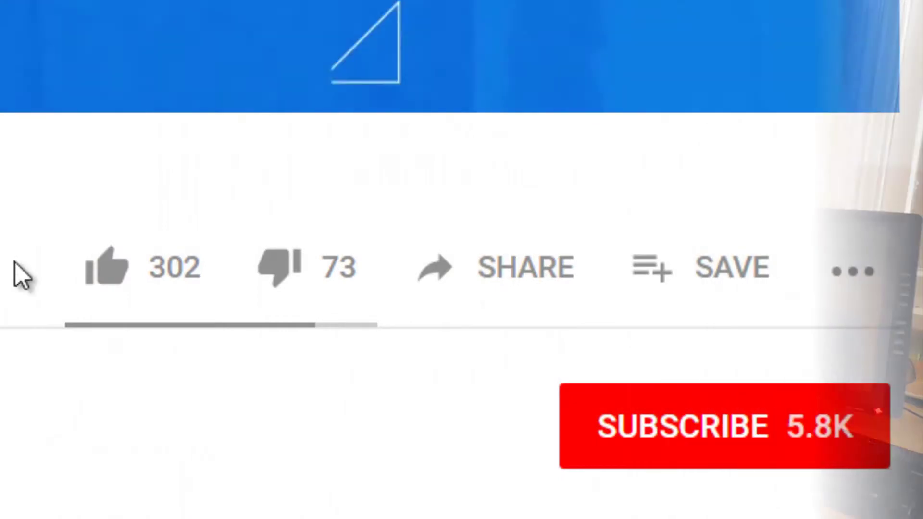
click(153, 291)
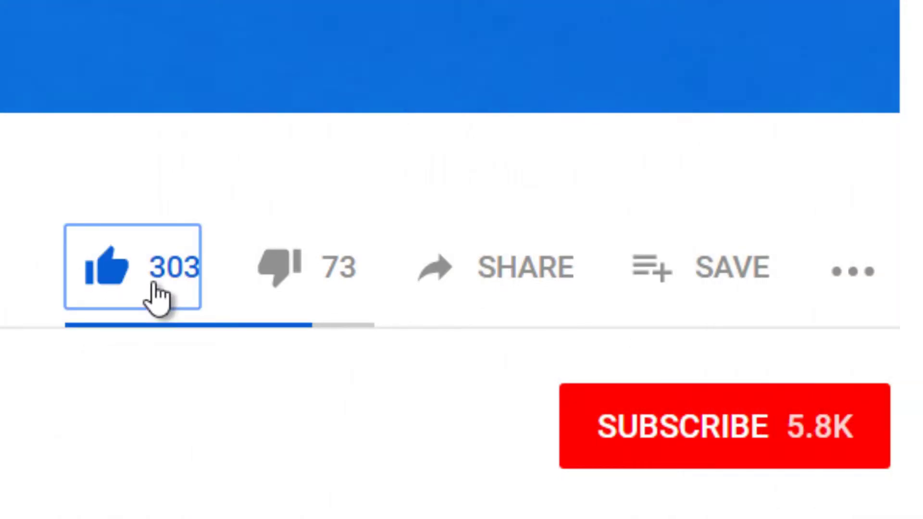
click(781, 450)
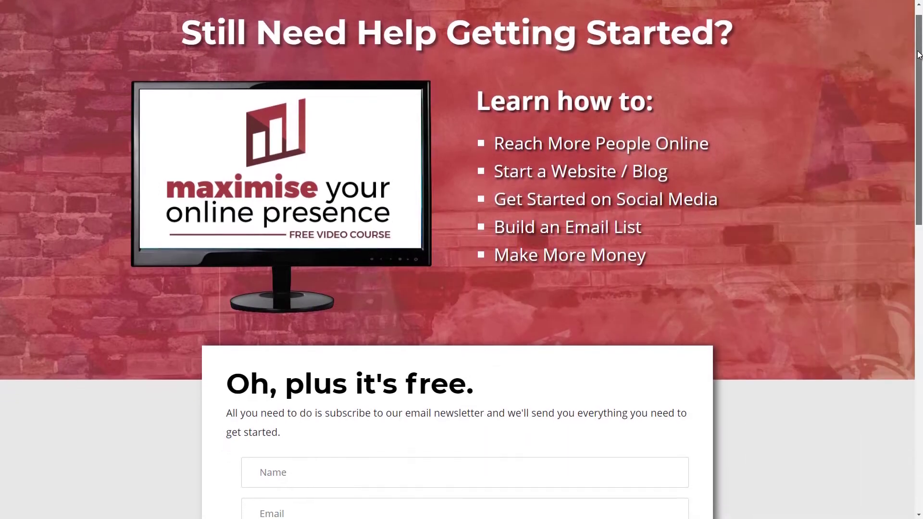
drag(918, 55, 918, 175)
scroll(462, 260, down, 8)
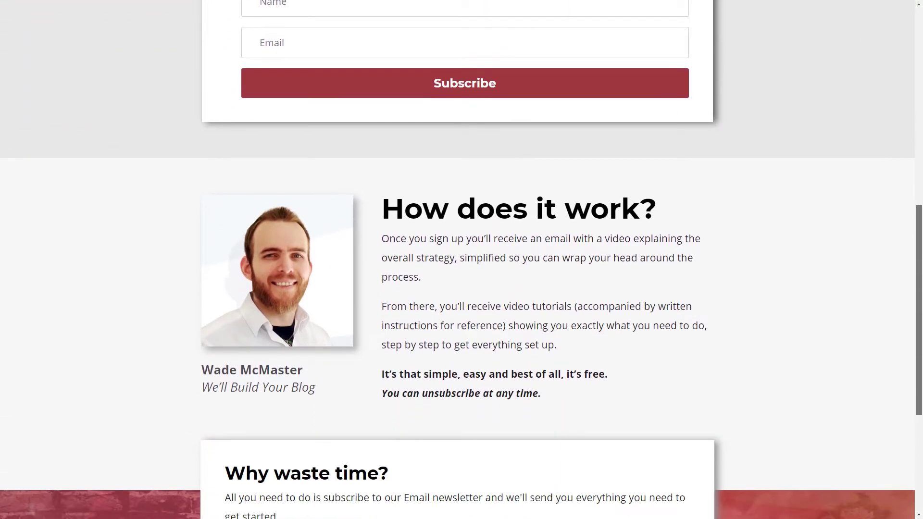
scroll(461, 259, down, 1)
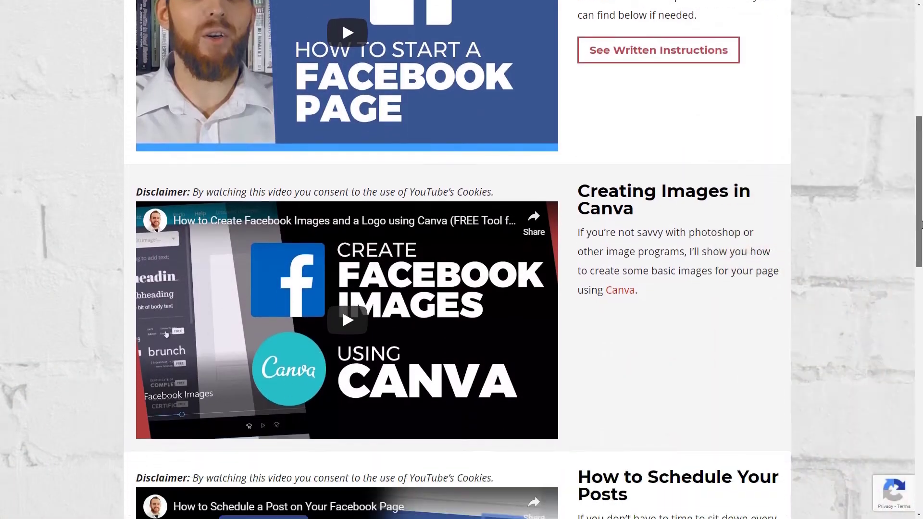
scroll(921, 224, down, 10)
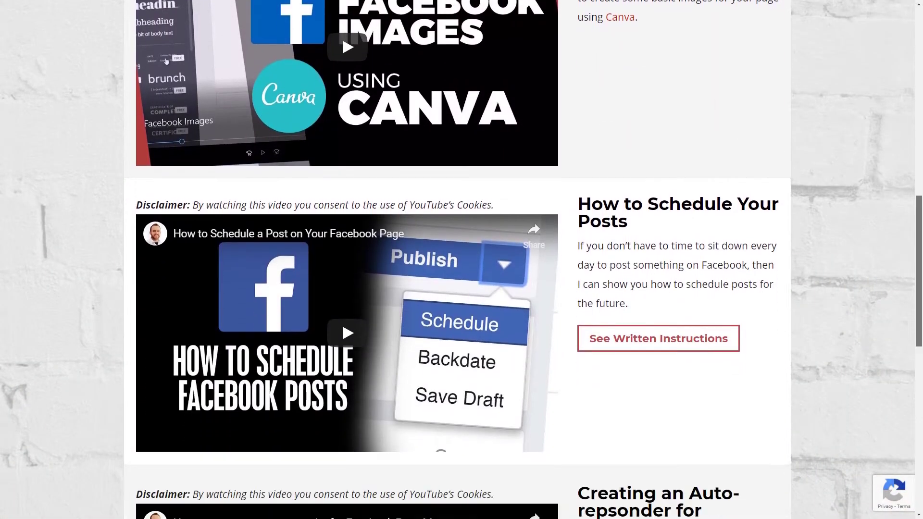
scroll(461, 260, down, 10)
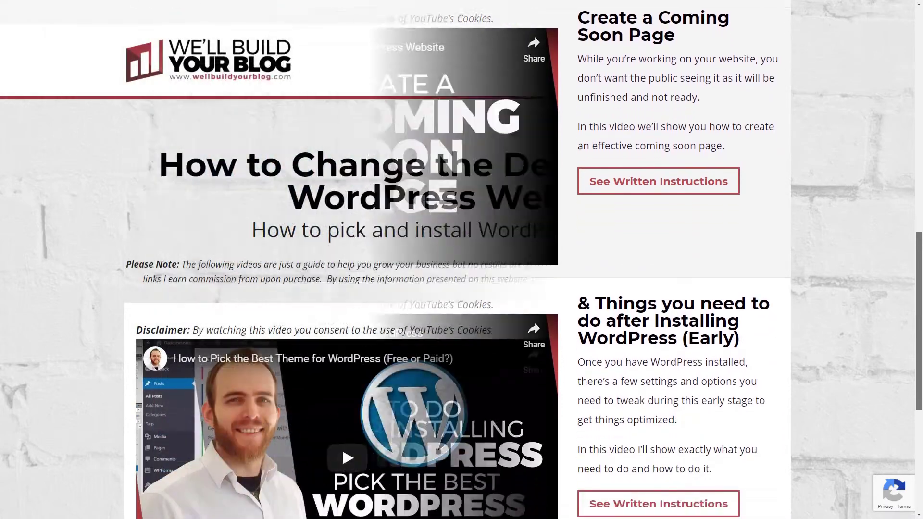
scroll(462, 259, down, 5)
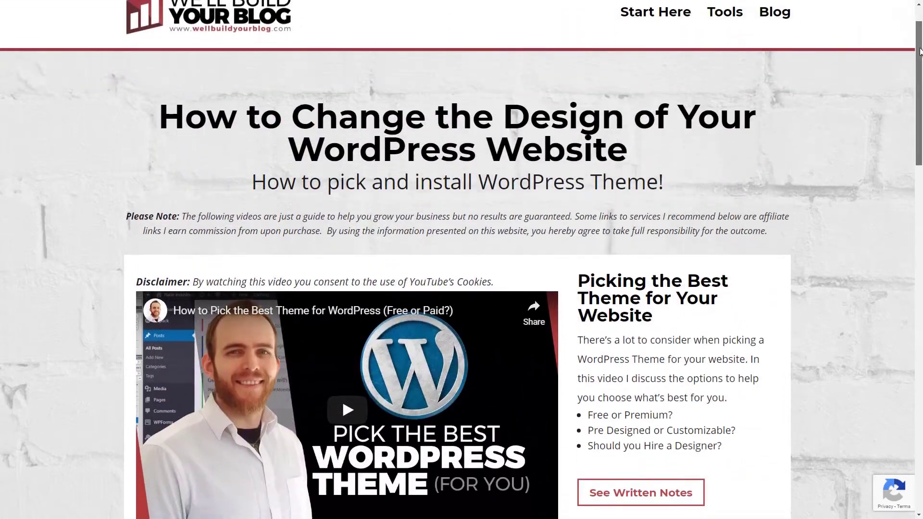
scroll(462, 259, down, 8)
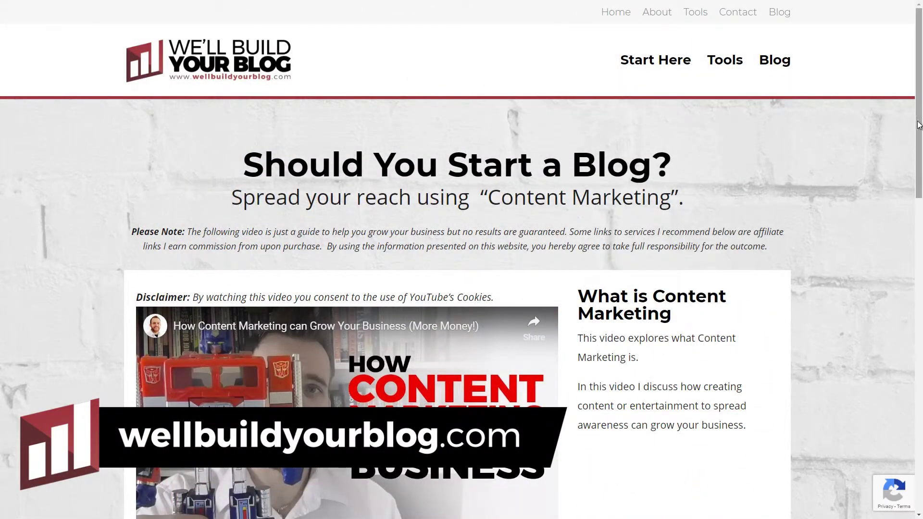
scroll(921, 195, down, 4)
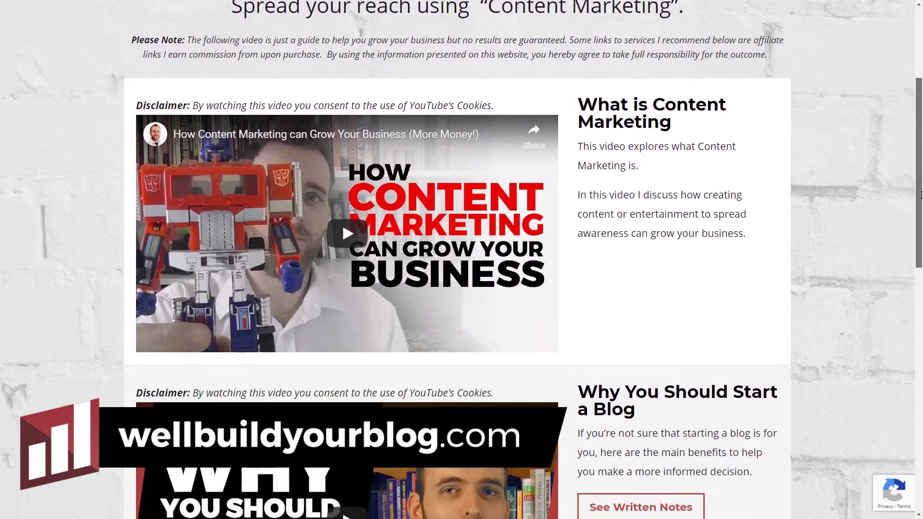
scroll(921, 195, down, 7)
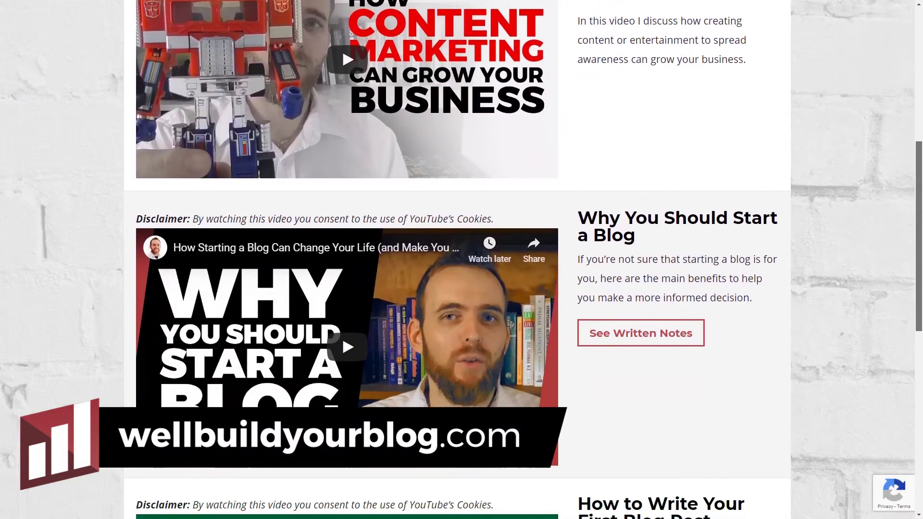
scroll(921, 195, down, 5)
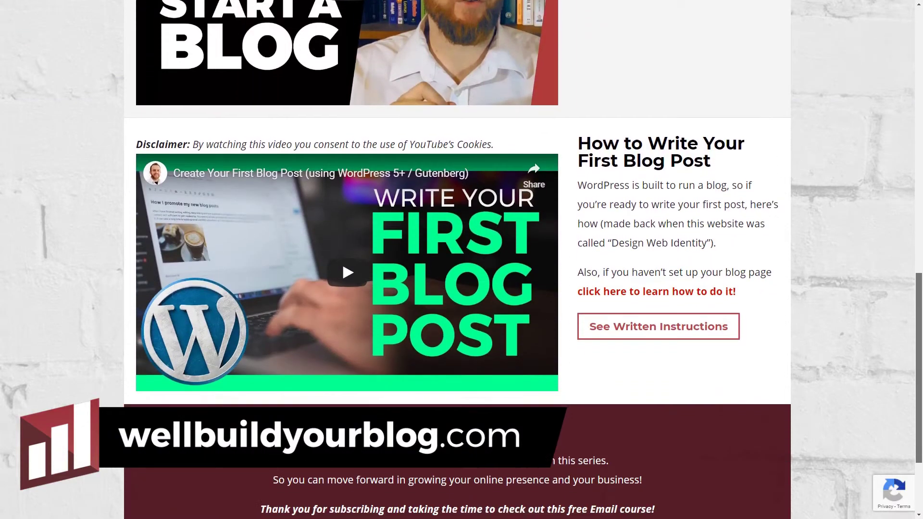